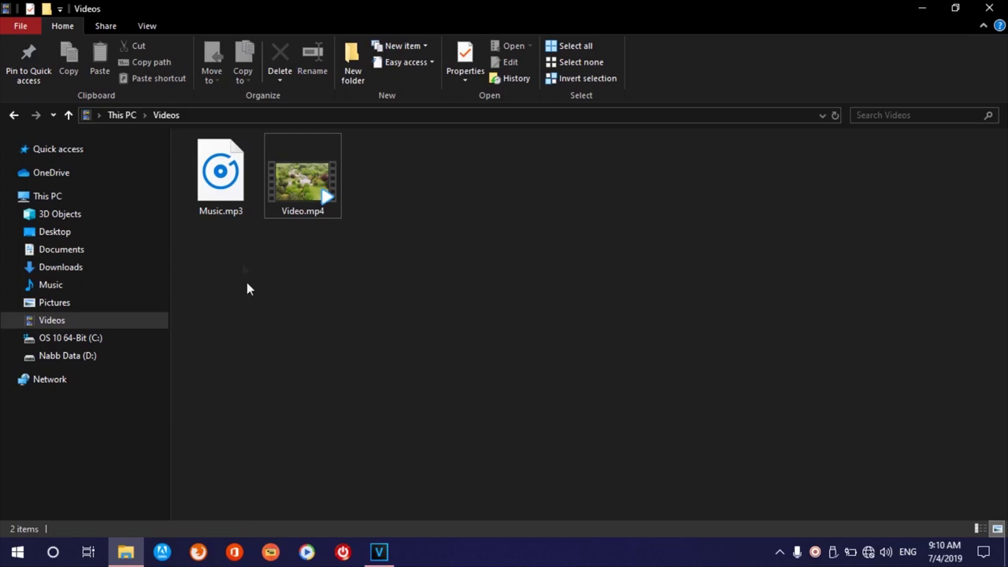
# - Switch to VEGAS Pro and import Music.mp3 and Video.mp4 from the Videos folder into the project media
pyautogui.click(230, 210)
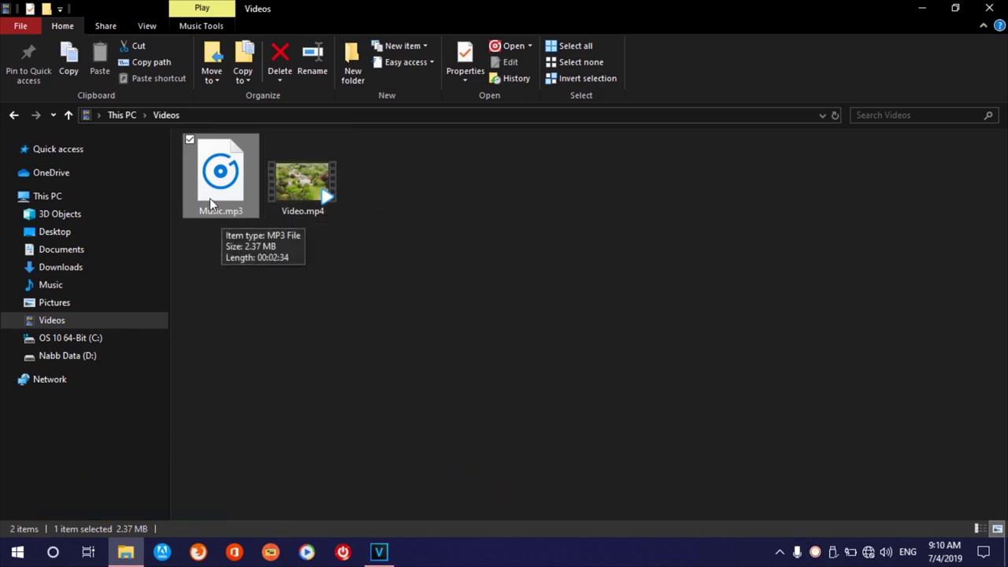
pyautogui.click(305, 210)
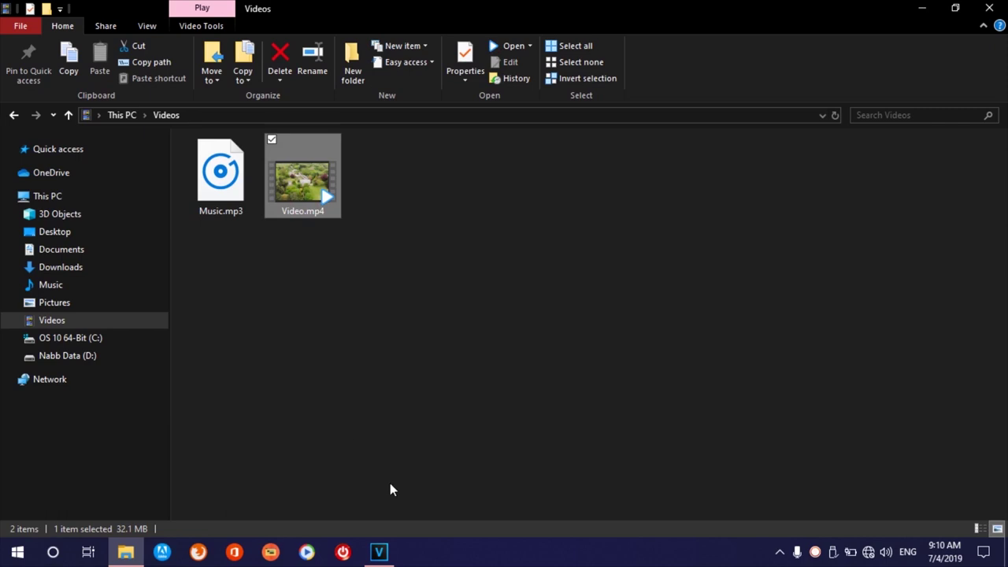
pyautogui.click(380, 551)
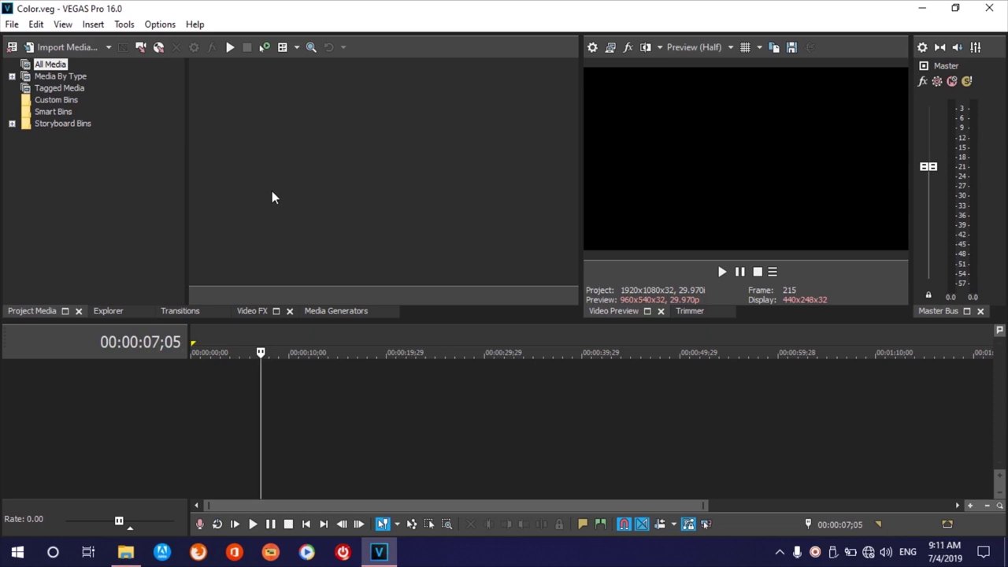
pyautogui.click(66, 48)
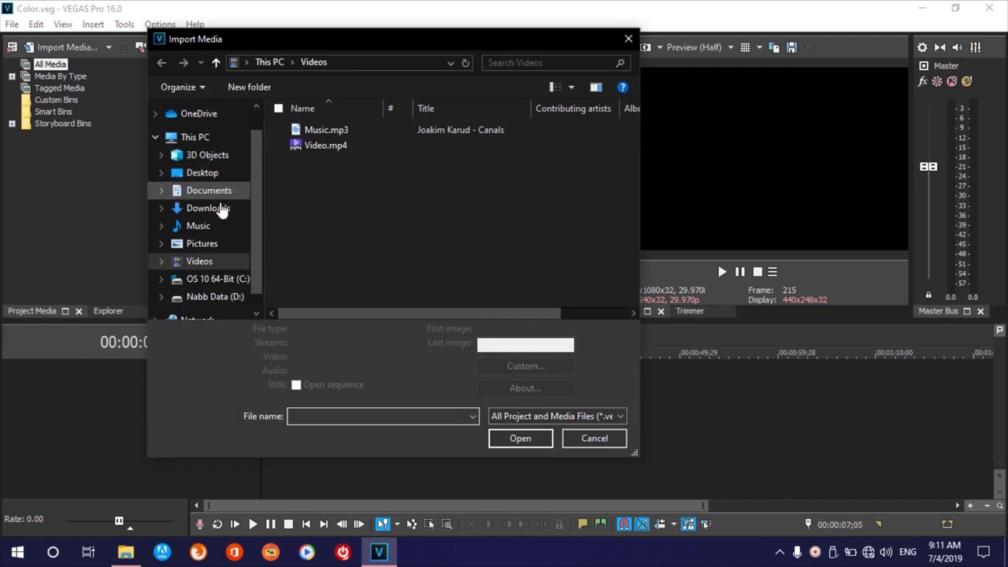
pyautogui.click(198, 264)
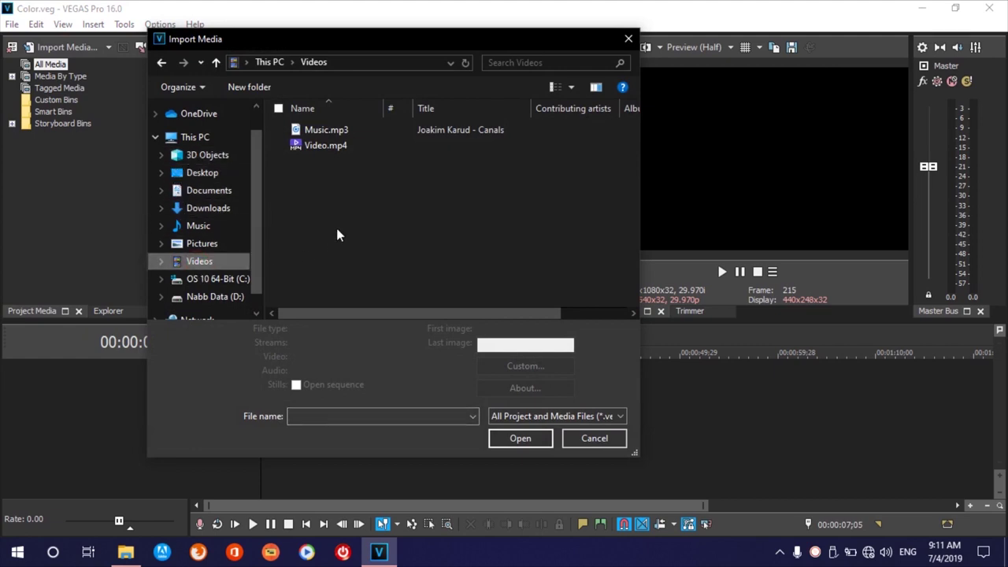
pyautogui.moveTo(323, 207); pyautogui.dragTo(313, 124)
pyautogui.click(520, 456)
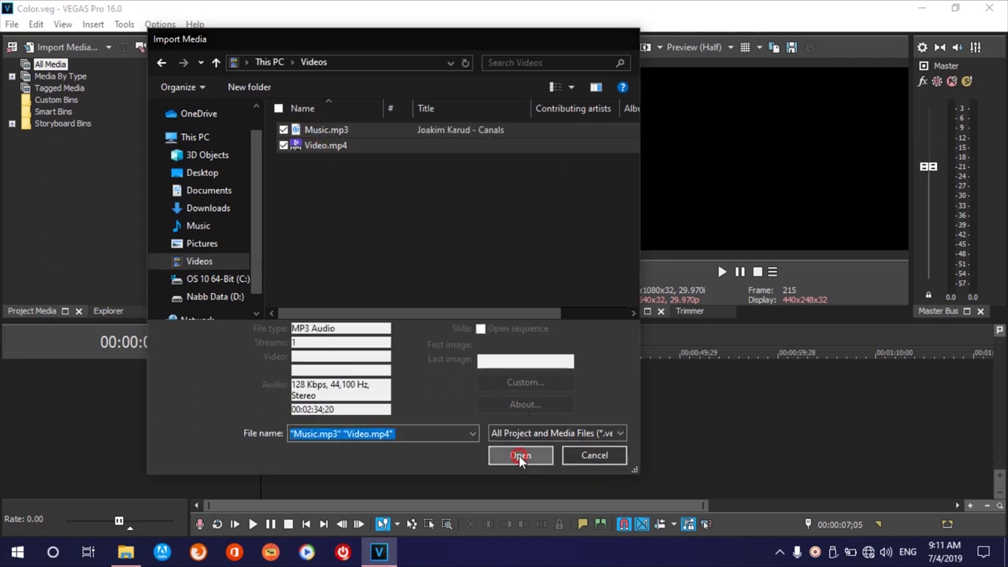
pyautogui.click(386, 213)
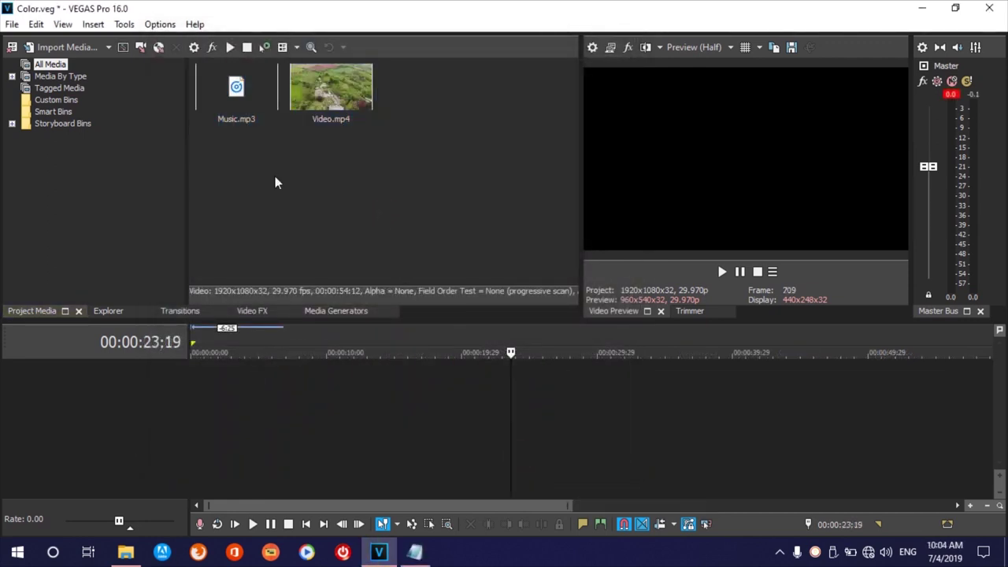
# - Place Music.mp3 and Video.mp4 on separate timeline tracks, with both clips starting at 00:00:00
pyautogui.moveTo(230, 122); pyautogui.dragTo(185, 403)
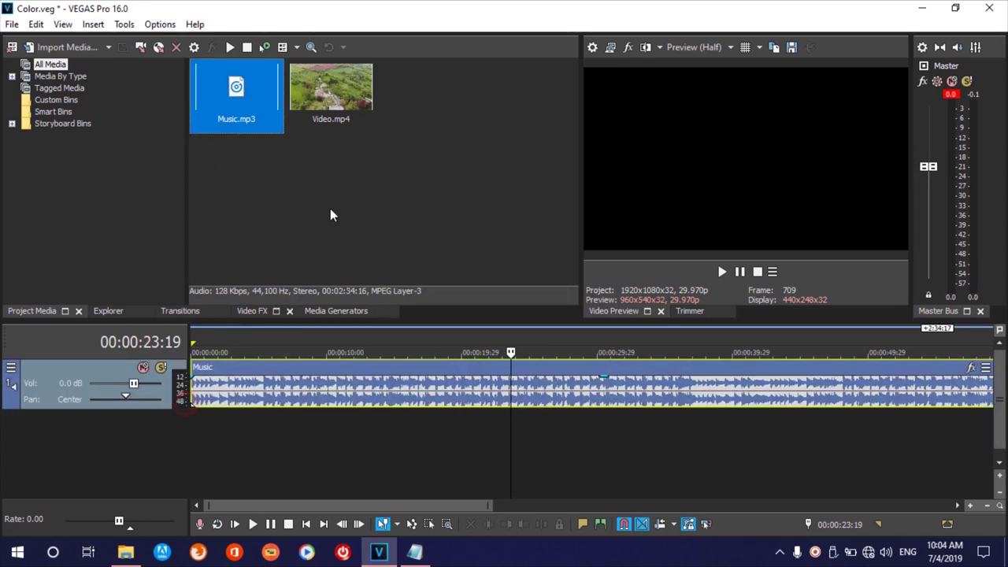
pyautogui.moveTo(332, 120); pyautogui.dragTo(201, 353)
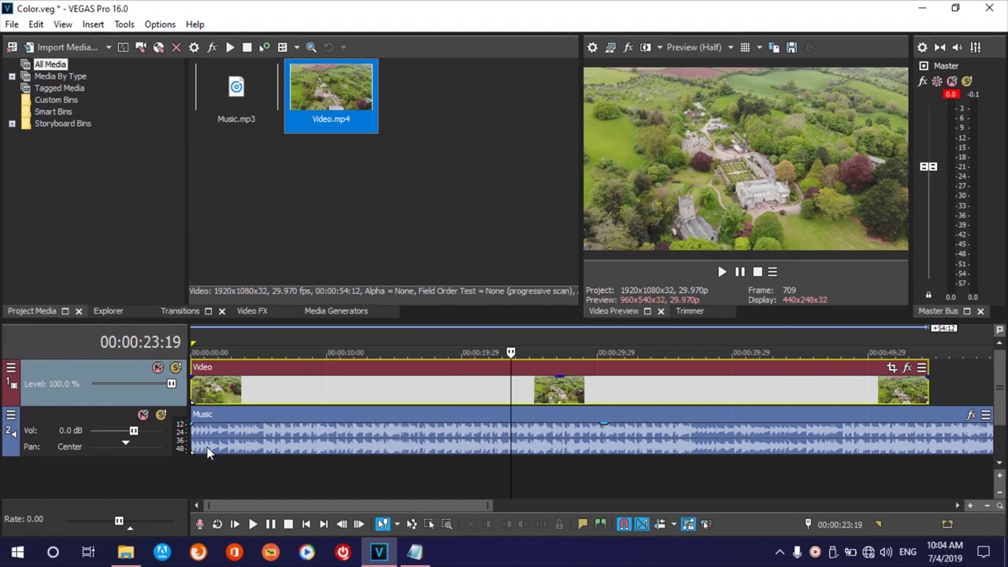
pyautogui.moveTo(197, 443); pyautogui.dragTo(268, 440)
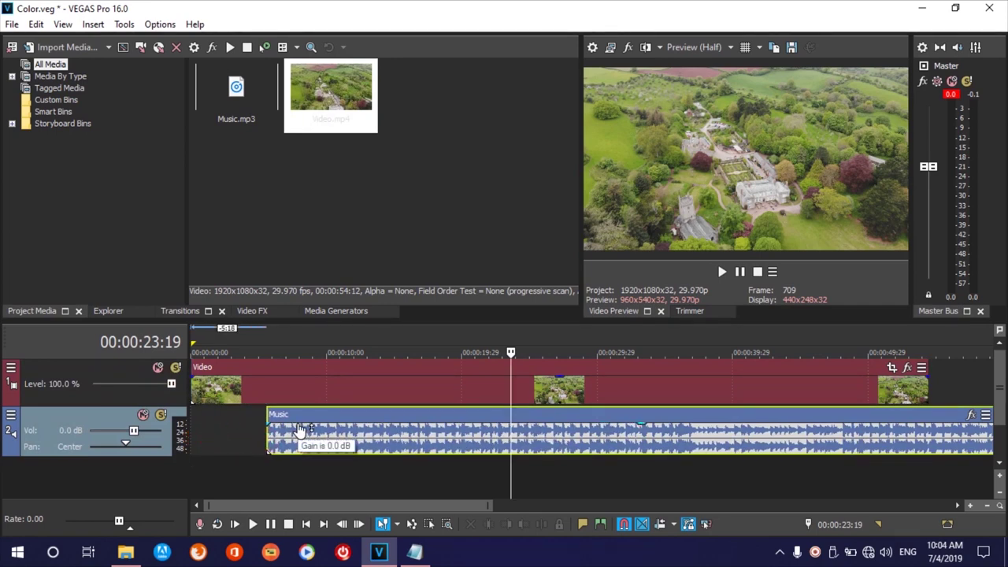
pyautogui.moveTo(300, 416); pyautogui.dragTo(223, 420)
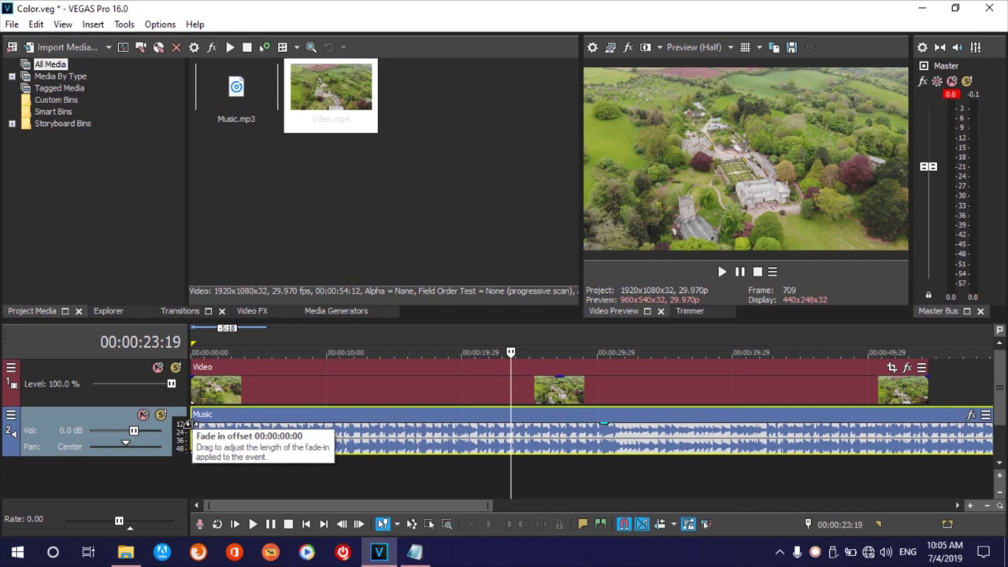
# - Add a short fade-in to the start of both the music and video clips and play back the opening
pyautogui.moveTo(189, 424); pyautogui.dragTo(211, 427)
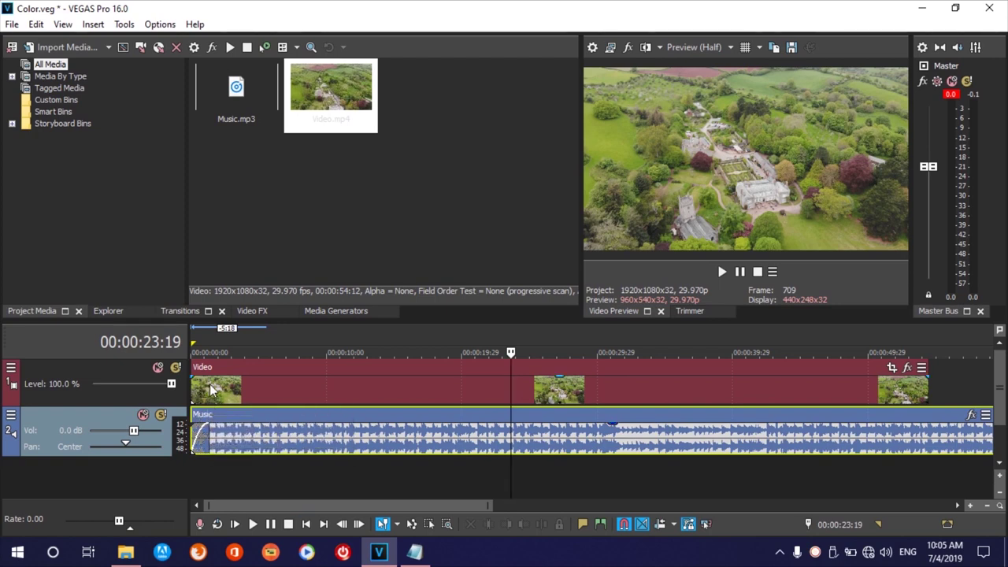
pyautogui.moveTo(192, 382); pyautogui.dragTo(202, 383)
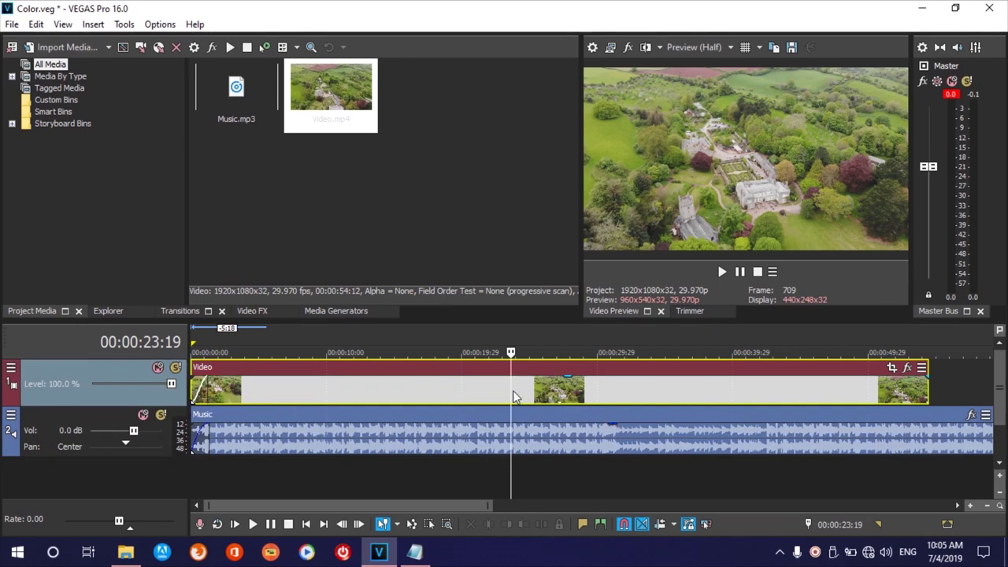
pyautogui.press('Home')
pyautogui.press('space')
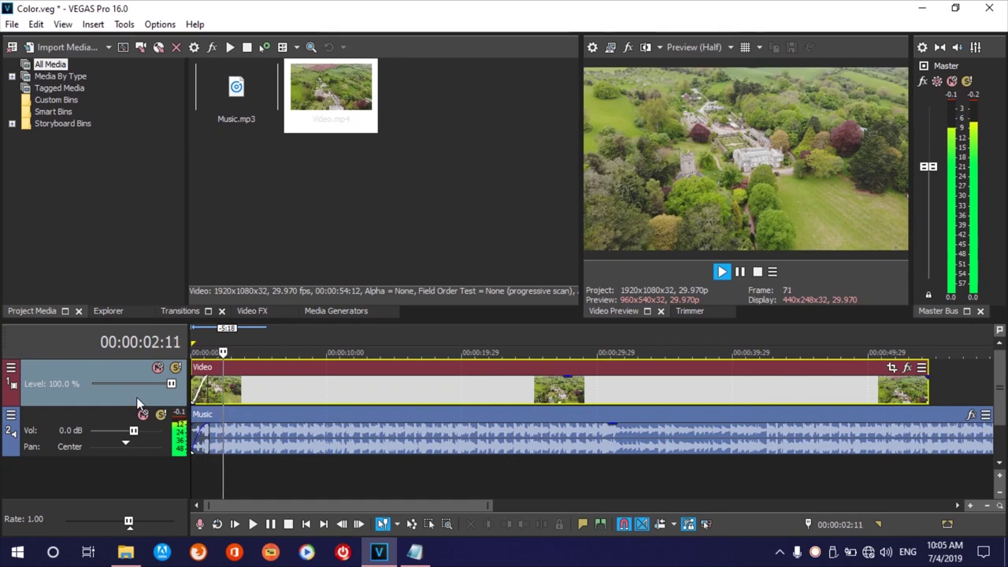
pyautogui.press('space')
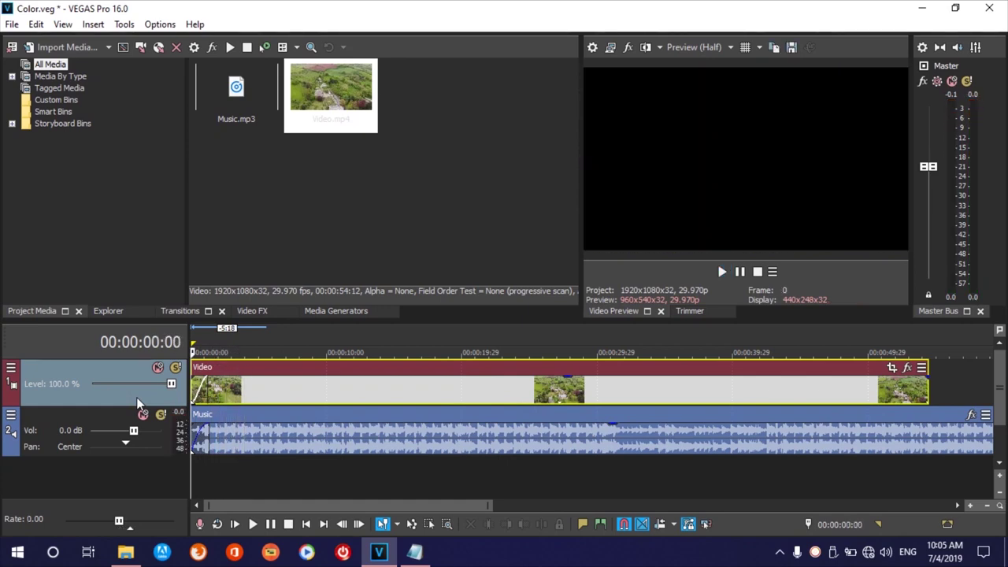
# - Split the video clip at 00:00:03;24, 00:00:09;08 and 00:00:14;08
pyautogui.click(242, 383)
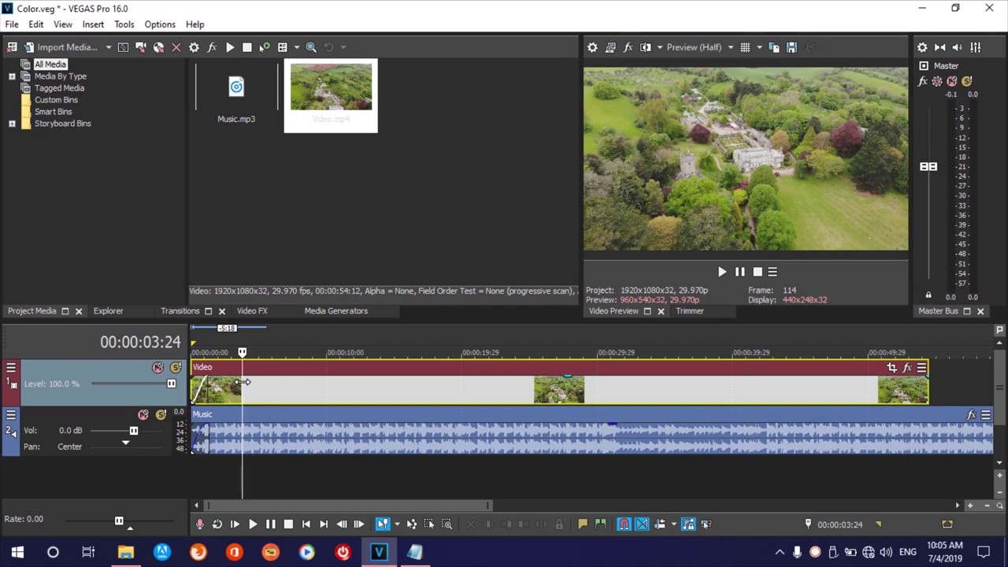
pyautogui.moveTo(242, 383); pyautogui.dragTo(243, 388)
pyautogui.press('s')
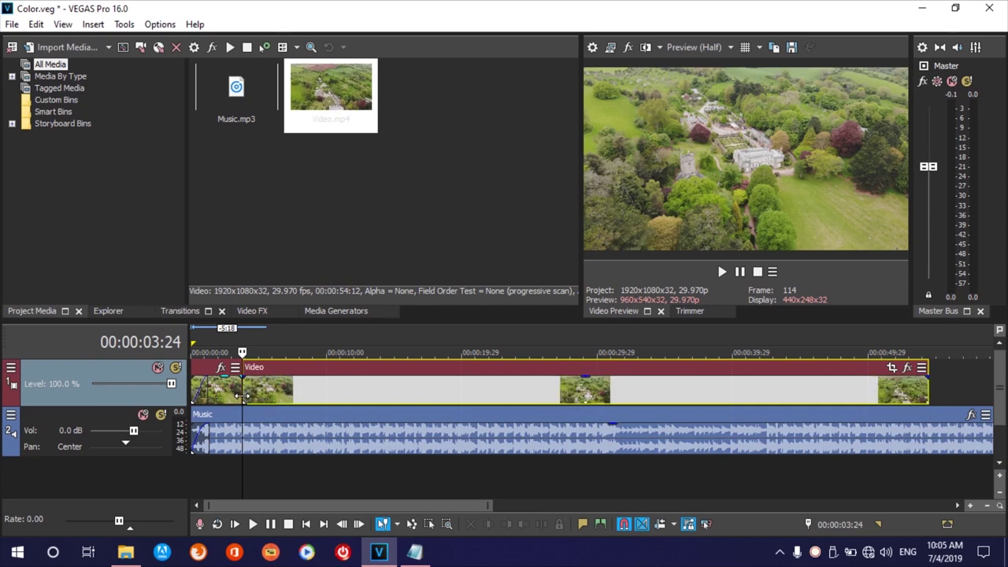
pyautogui.click(316, 391)
pyautogui.press('s')
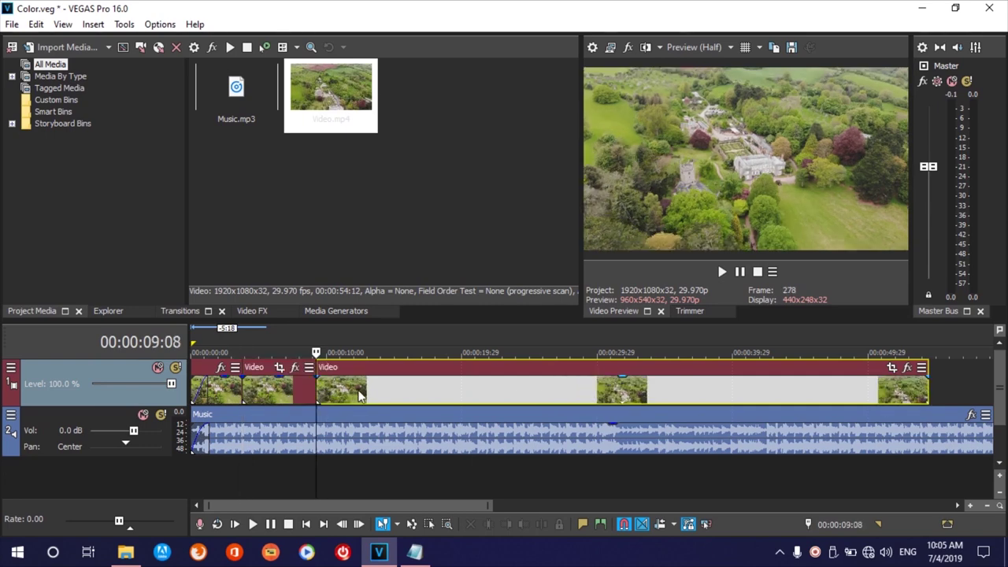
pyautogui.click(383, 393)
pyautogui.press('s')
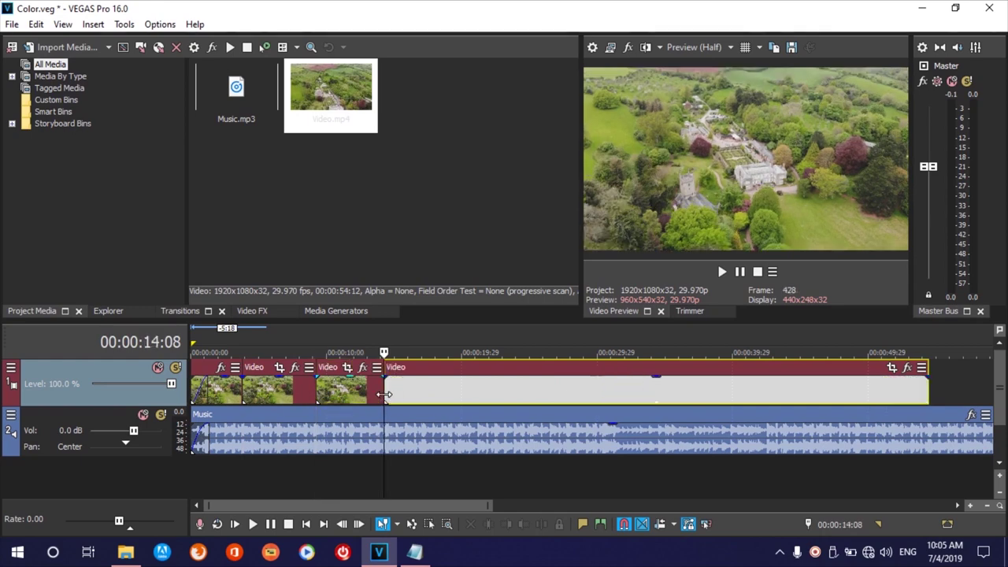
# - Split the remaining video at four more points between about 18 and 29 seconds, including 00:00:22;29
pyautogui.click(445, 400)
pyautogui.press('s')
pyautogui.click(502, 394)
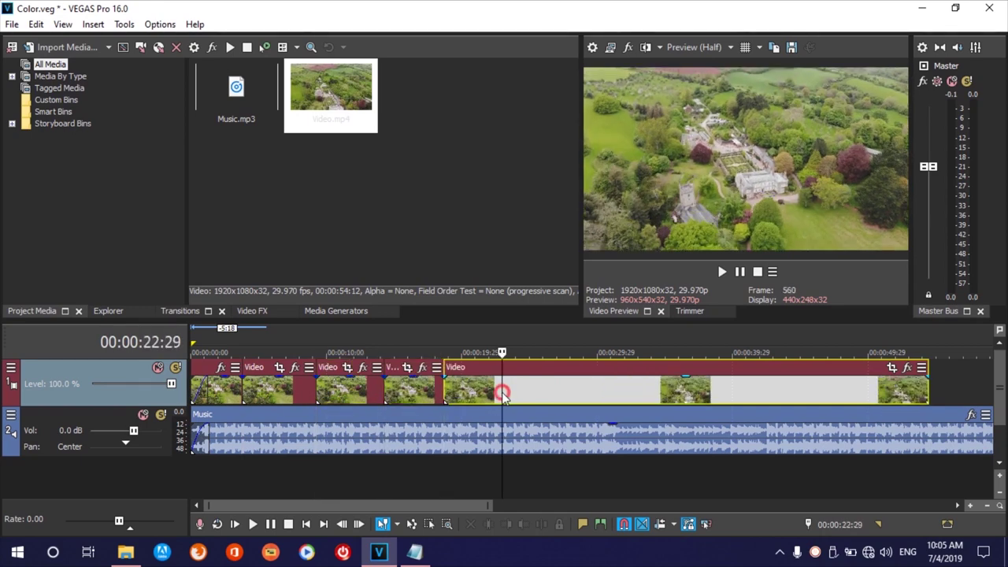
pyautogui.press('s')
pyautogui.click(541, 396)
pyautogui.press('s')
pyautogui.click(587, 396)
pyautogui.press('s')
pyautogui.click(350, 396)
pyautogui.scroll(2, 290, 397)
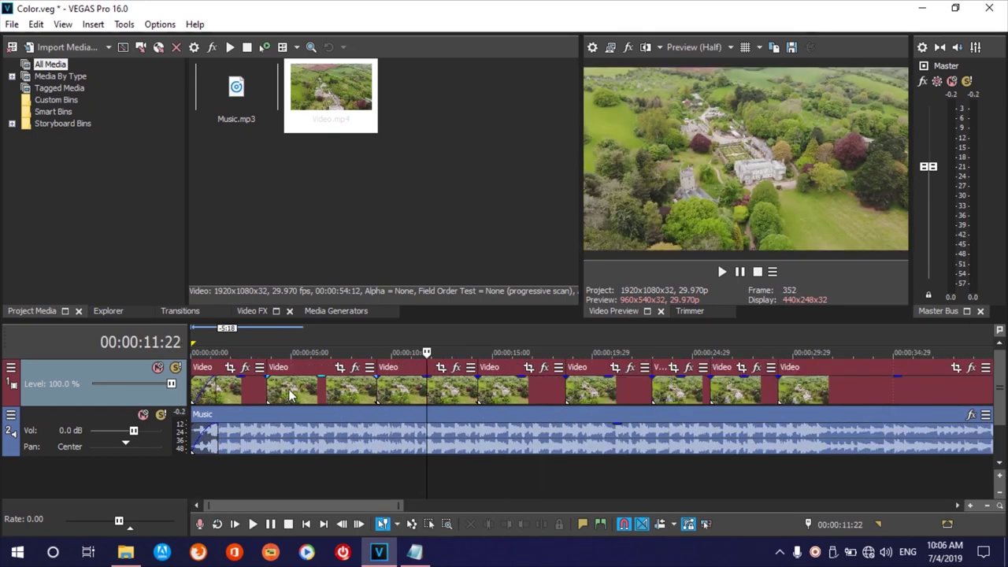
pyautogui.click(288, 396)
pyautogui.click(231, 399)
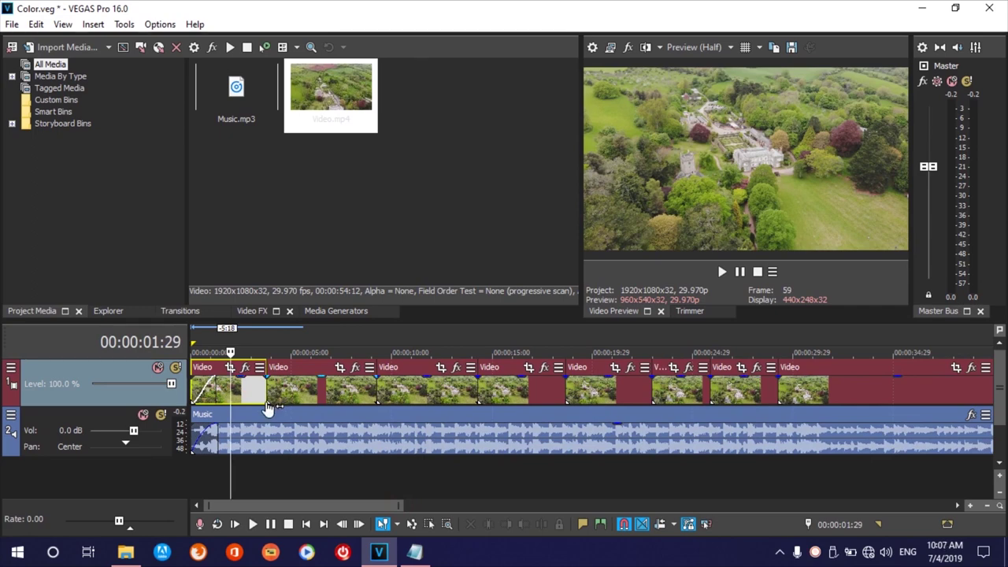
pyautogui.moveTo(226, 391)
pyautogui.mouseDown()
pyautogui.moveTo(243, 391)
pyautogui.moveTo(231, 396)
pyautogui.mouseUp()
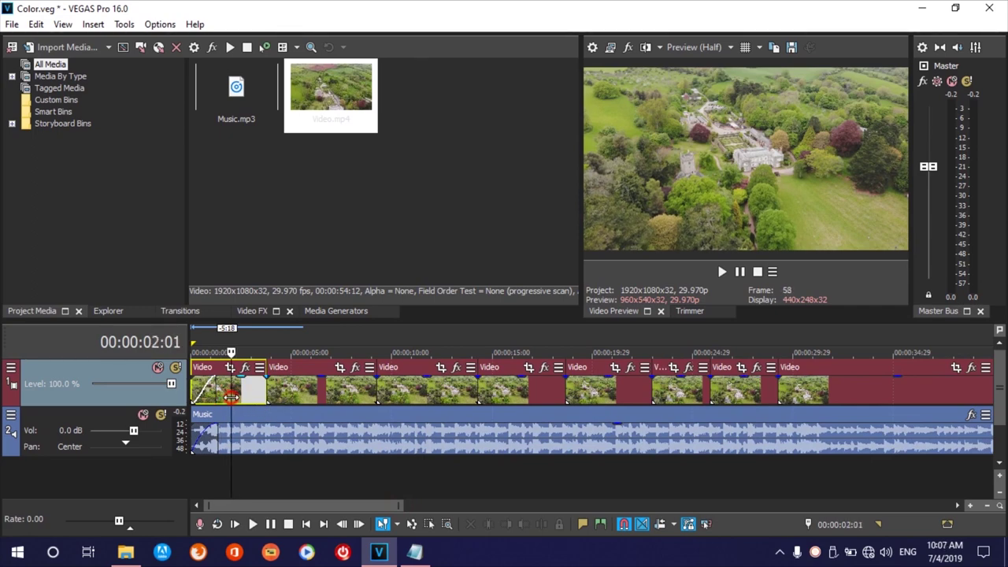
# - Apply the AutoLooks effect with the Conception preset to the second video segment and close its effect settings
pyautogui.click(308, 397)
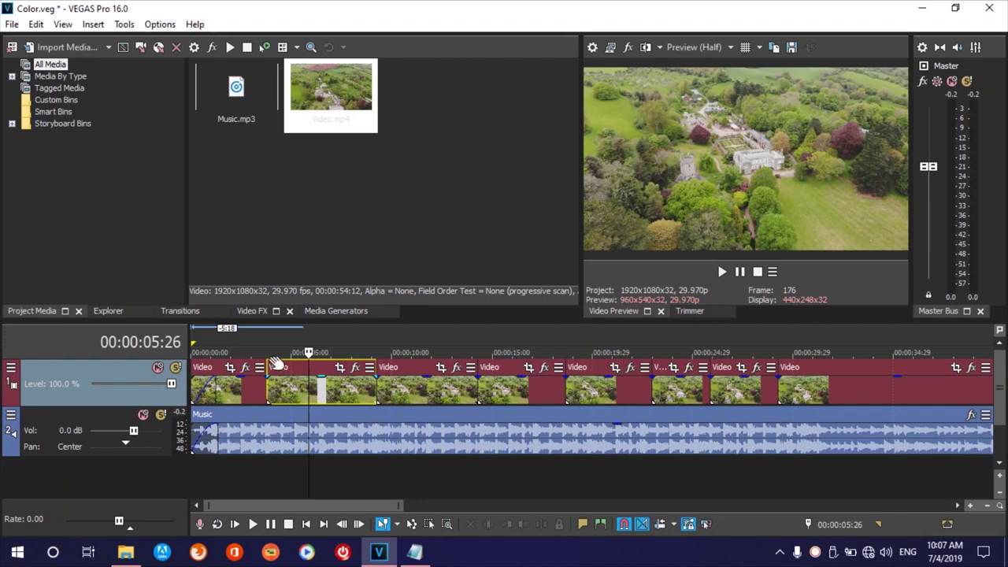
pyautogui.click(247, 314)
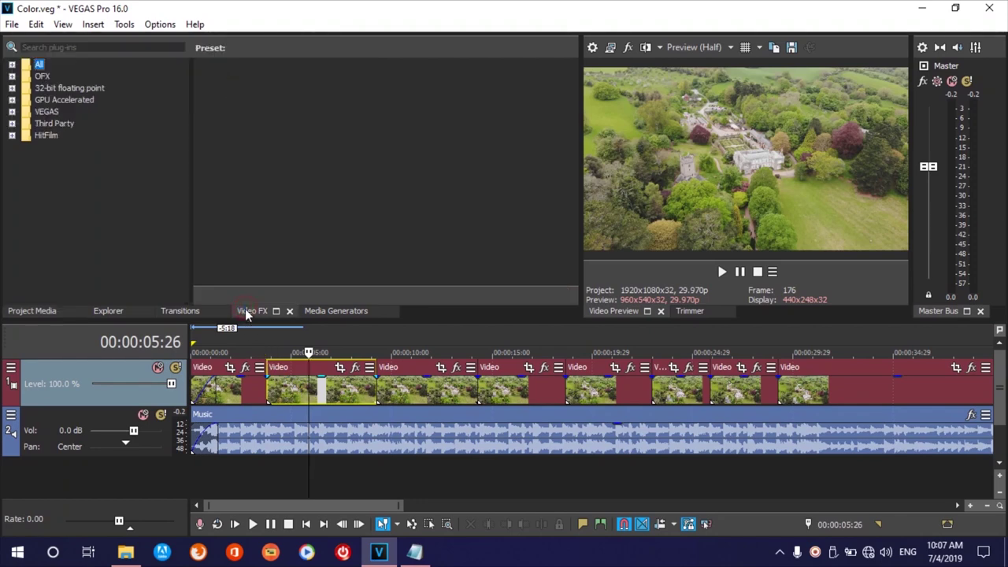
pyautogui.click(13, 68)
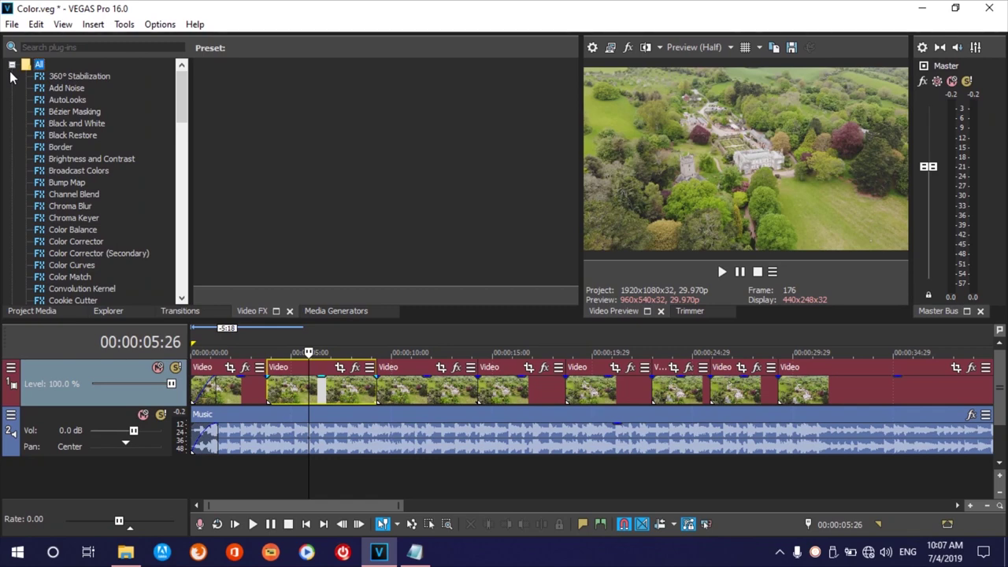
pyautogui.click(67, 100)
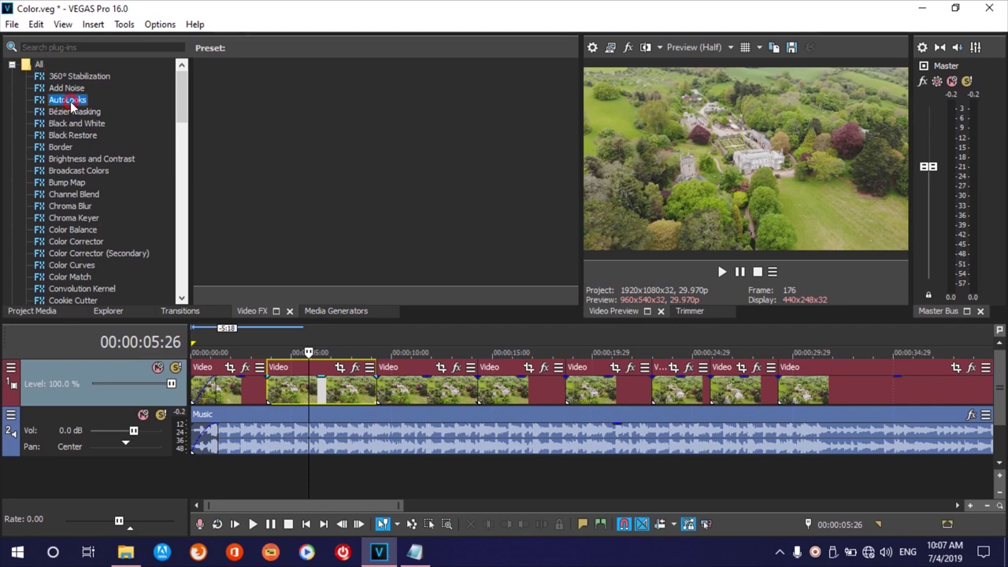
pyautogui.click(71, 230)
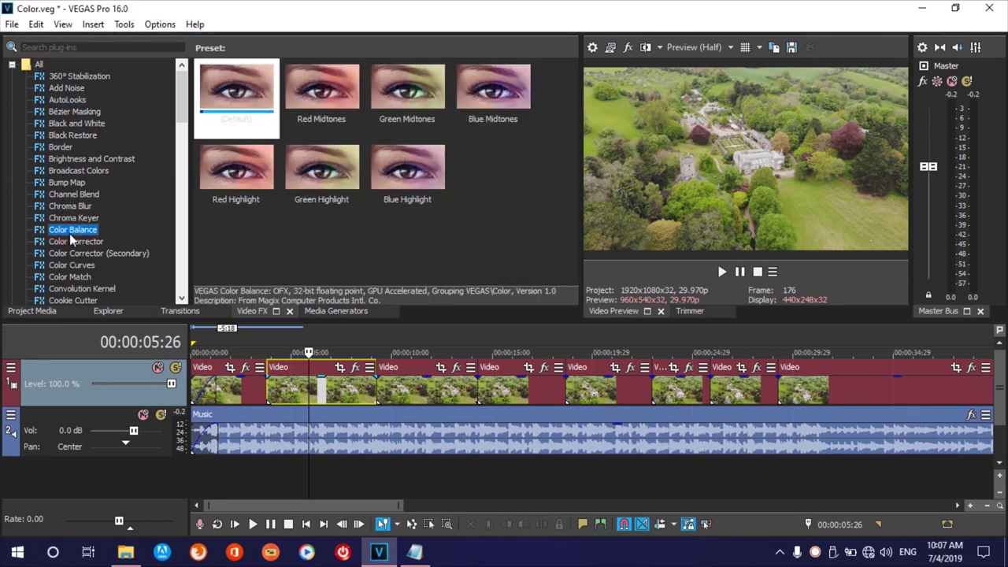
pyautogui.click(67, 100)
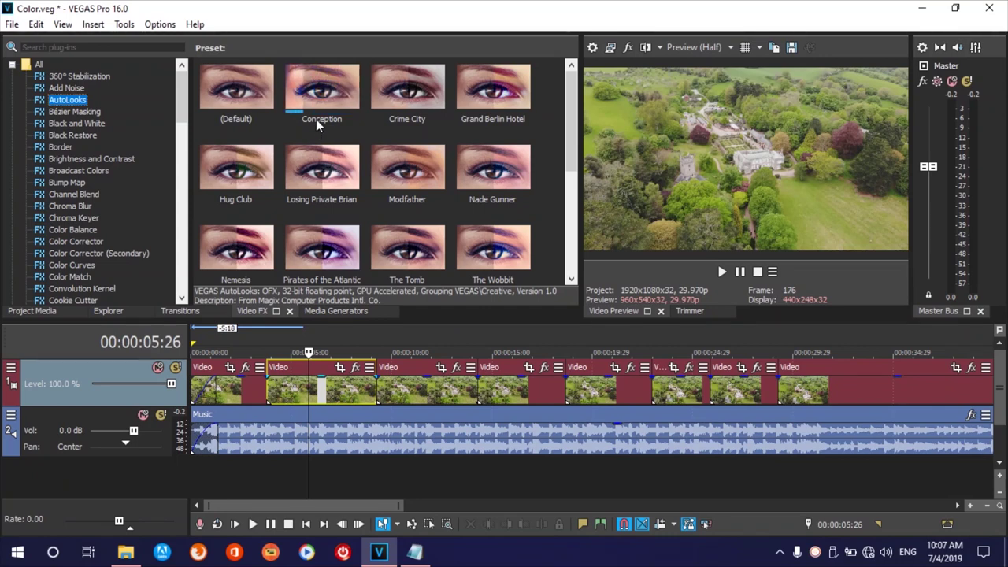
pyautogui.moveTo(316, 118); pyautogui.dragTo(319, 388)
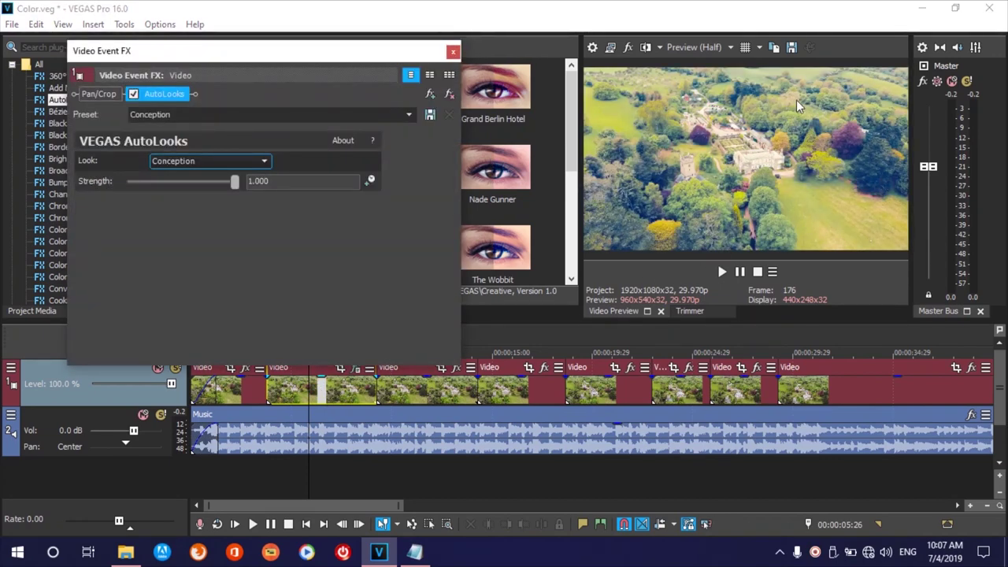
pyautogui.click(453, 51)
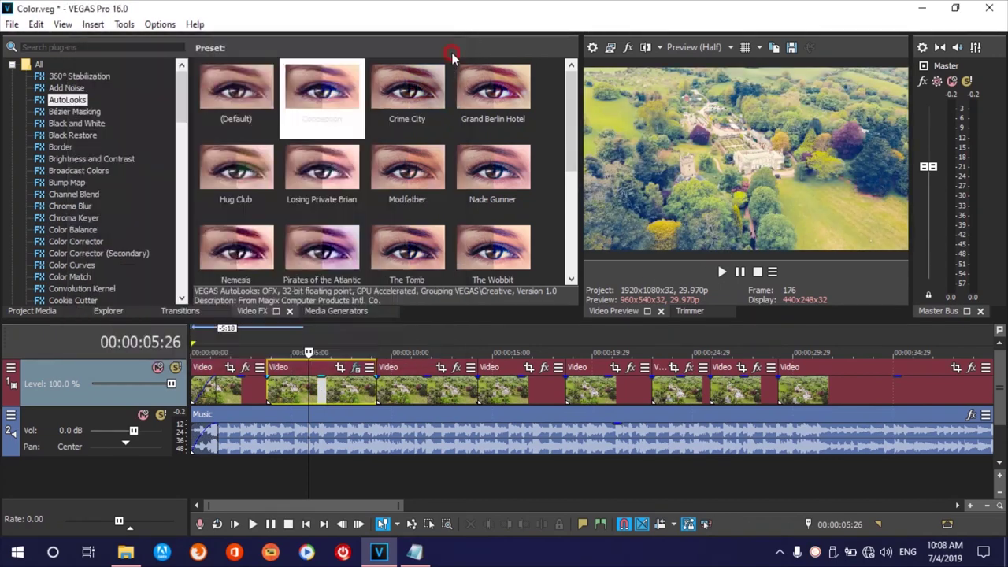
# - Apply the AutoLooks Losing Private Brian preset to the third video segment and close its effect settings
pyautogui.click(425, 398)
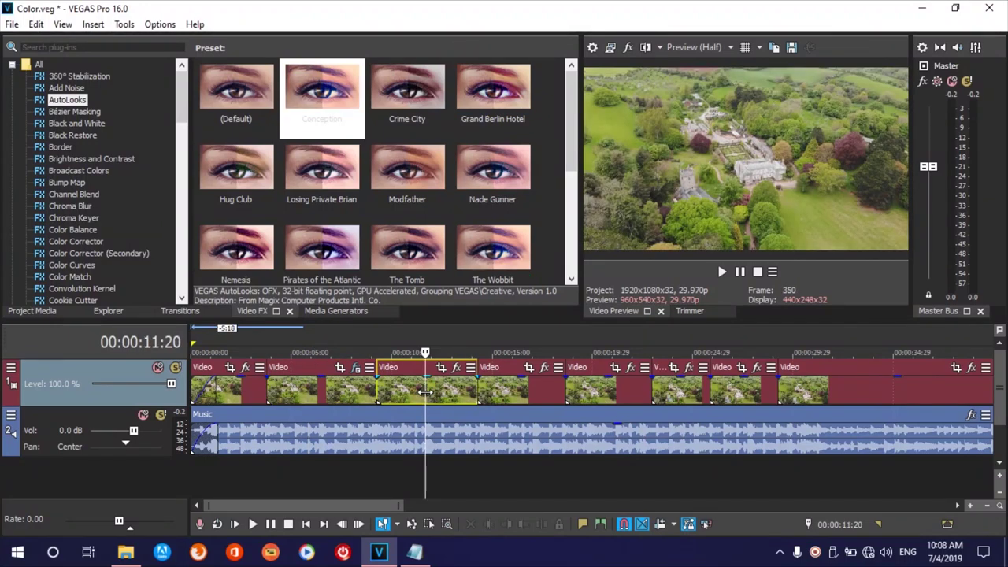
pyautogui.click(341, 183)
pyautogui.moveTo(432, 376); pyautogui.dragTo(434, 390)
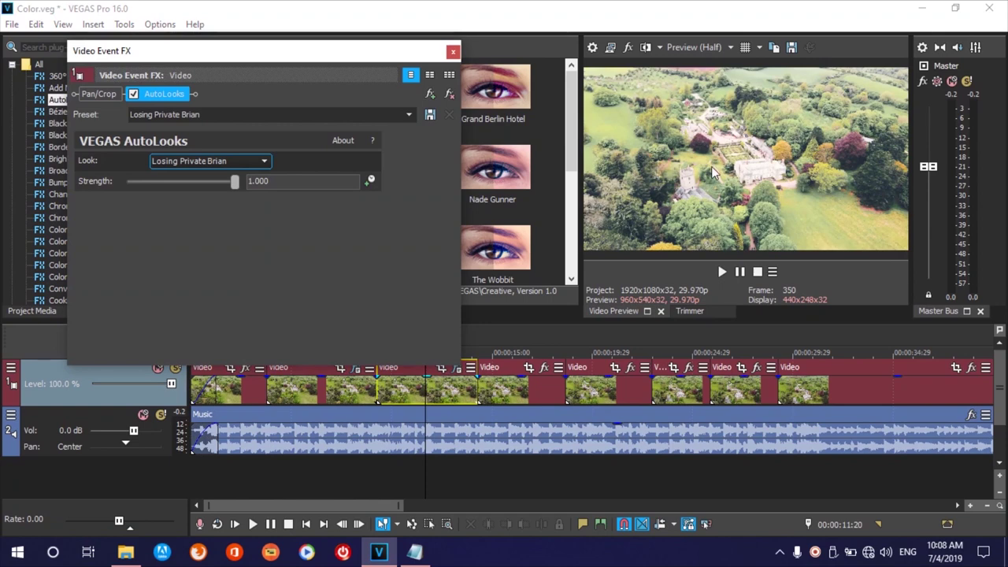
pyautogui.click(453, 53)
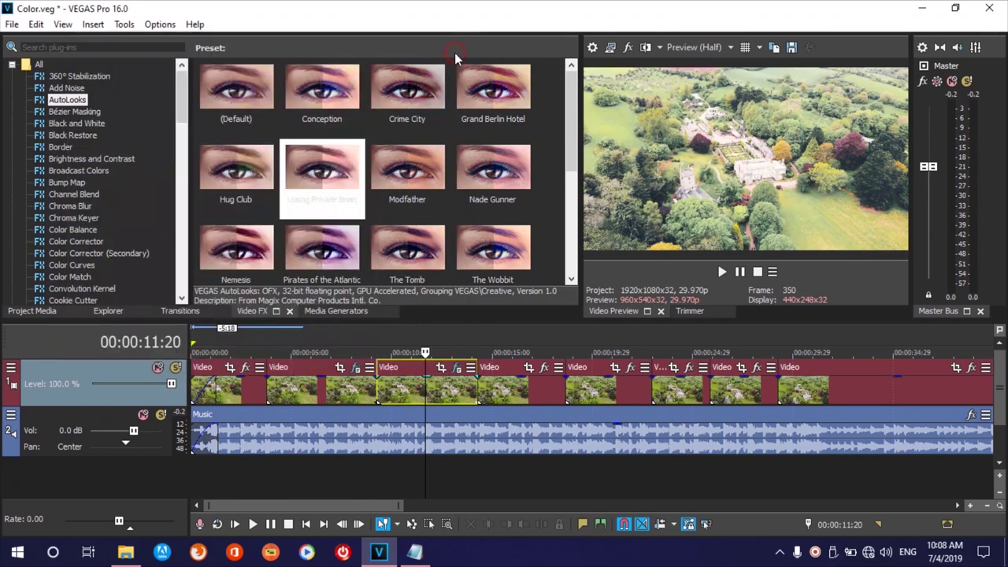
# - Apply the AutoLooks Winter is Coming preset to the fourth video segment and close its effect settings
pyautogui.click(517, 393)
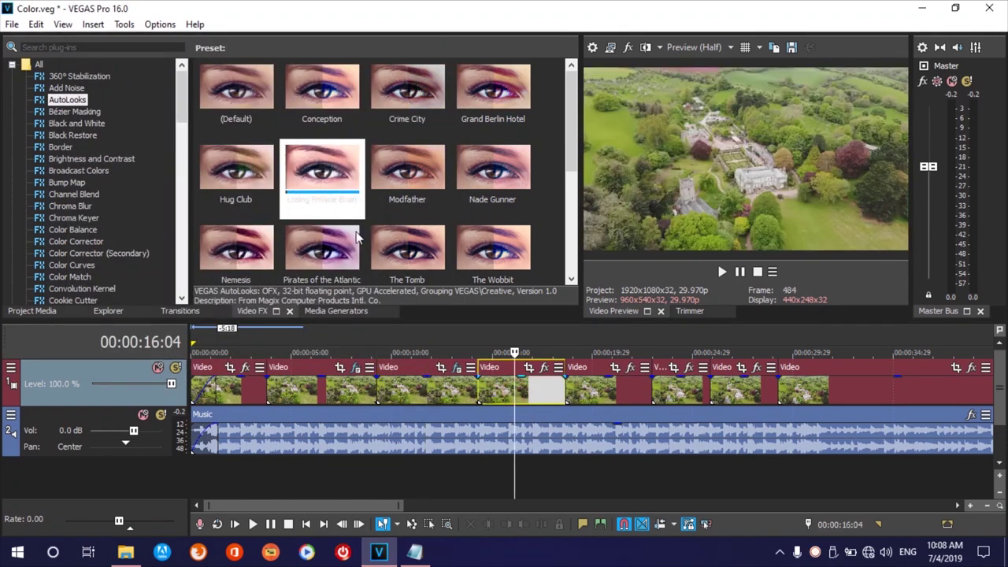
pyautogui.scroll(-1, 292, 234)
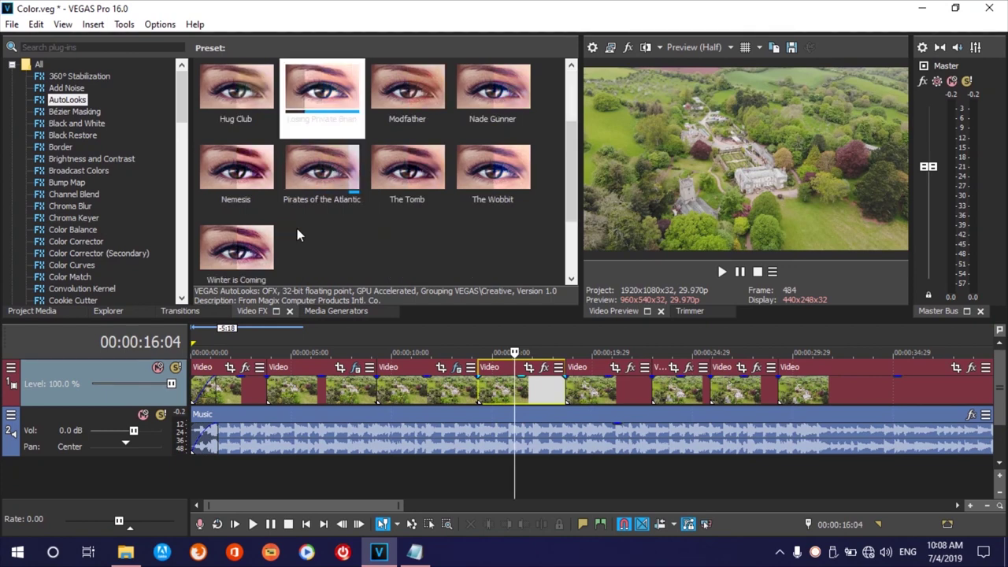
pyautogui.scroll(-1, 309, 236)
pyautogui.click(242, 195)
pyautogui.moveTo(242, 195); pyautogui.dragTo(510, 379)
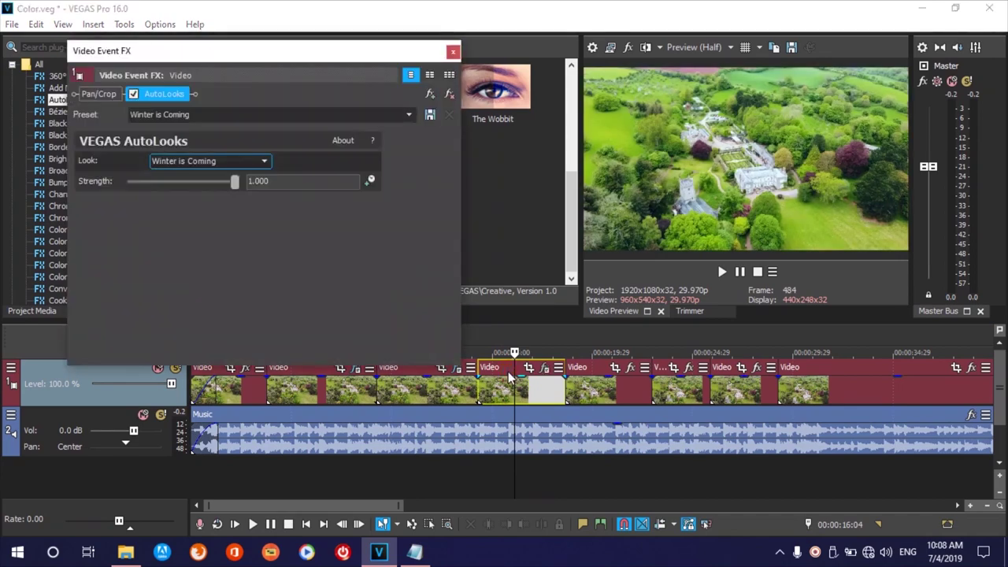
pyautogui.click(453, 51)
# - Compare the color grading of the third, second and fourth video segments in the preview
pyautogui.click(430, 345)
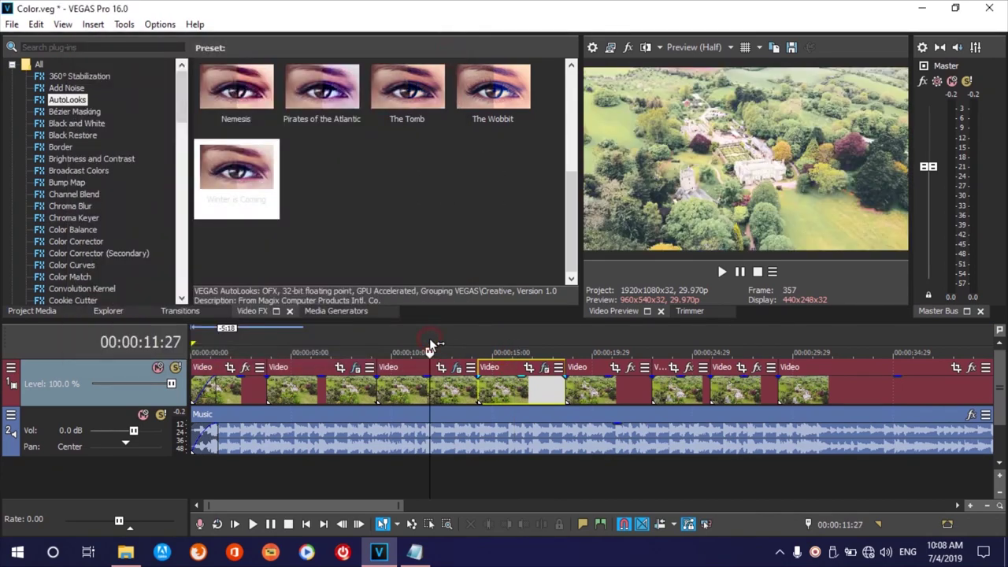
pyautogui.click(291, 339)
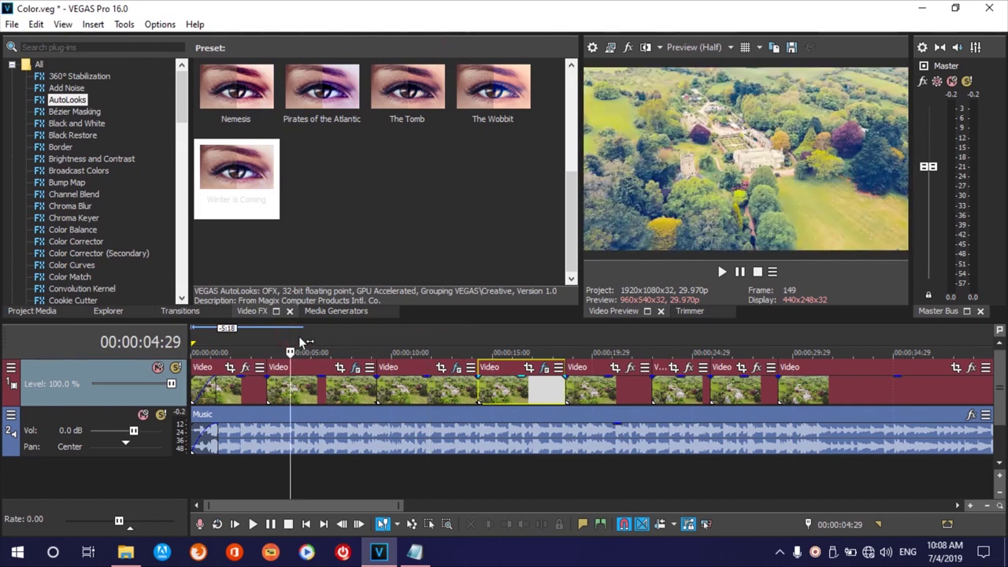
pyautogui.click(524, 345)
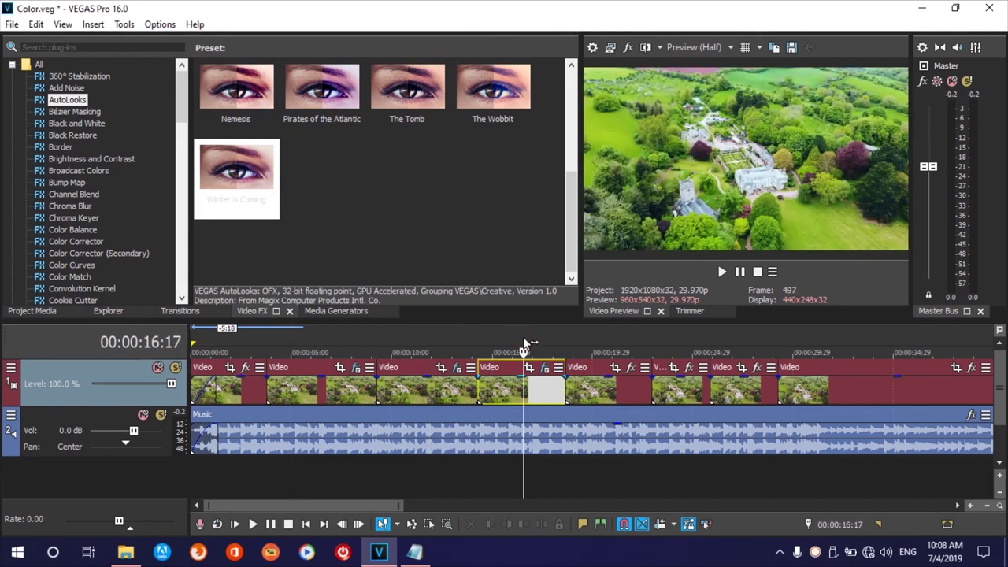
# - Apply the Color Balance effect with the (Default) preset to the fifth video segment
pyautogui.click(601, 344)
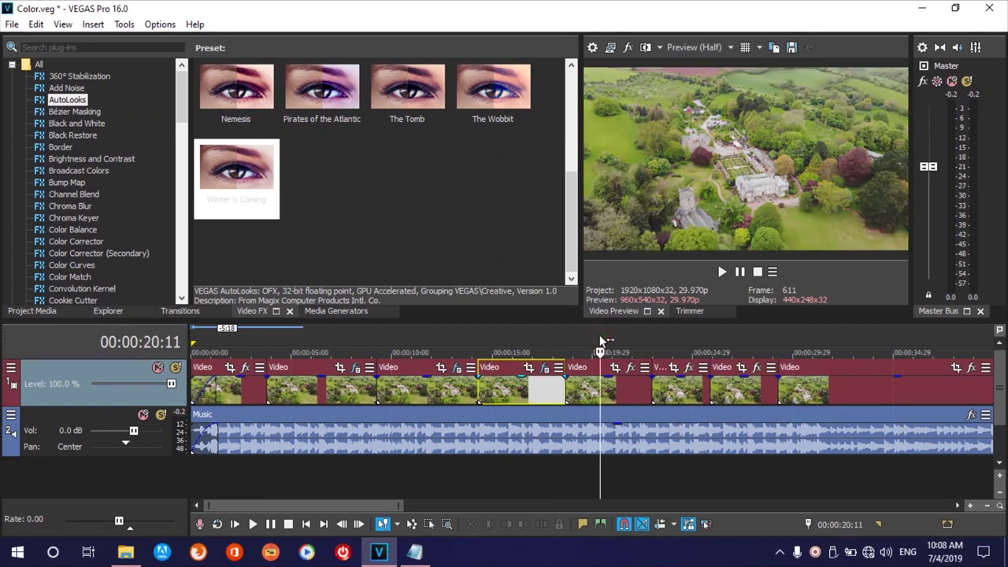
pyautogui.click(596, 394)
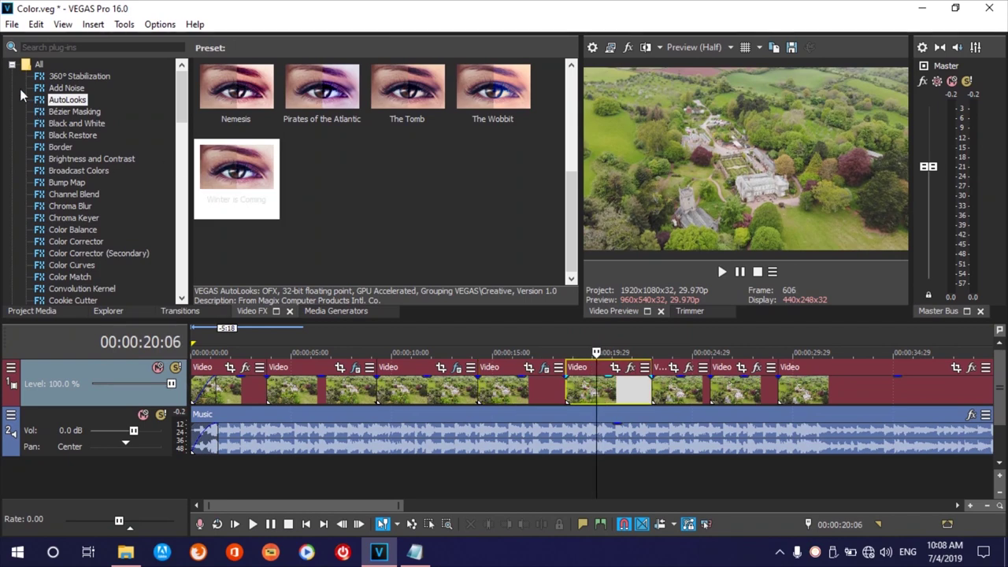
pyautogui.click(71, 228)
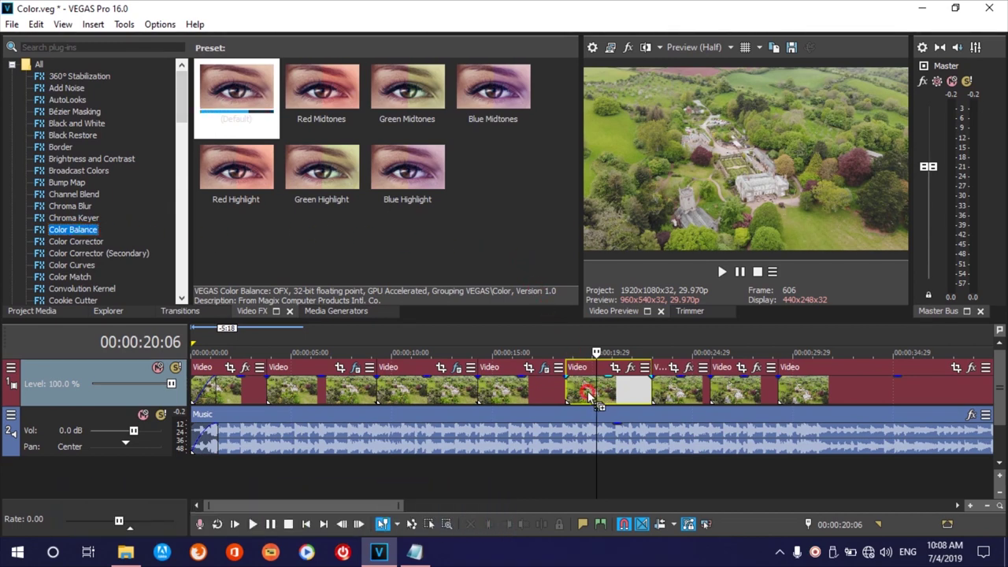
pyautogui.moveTo(587, 391); pyautogui.dragTo(588, 391)
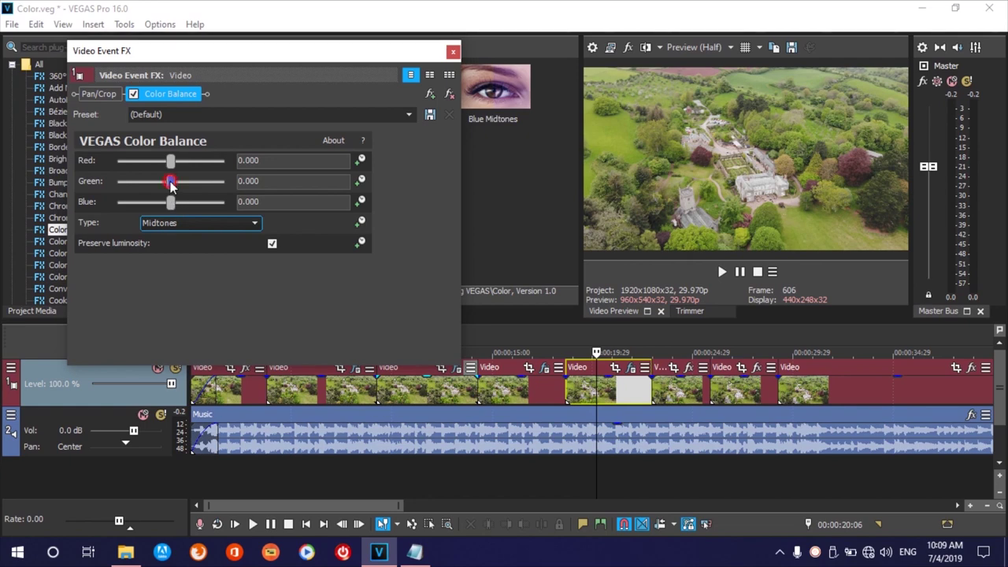
# - Set the fifth segment's Color Balance to green 0.119, red -0.194 and blue -0.058, and close the effect settings
pyautogui.moveTo(170, 183); pyautogui.dragTo(186, 183)
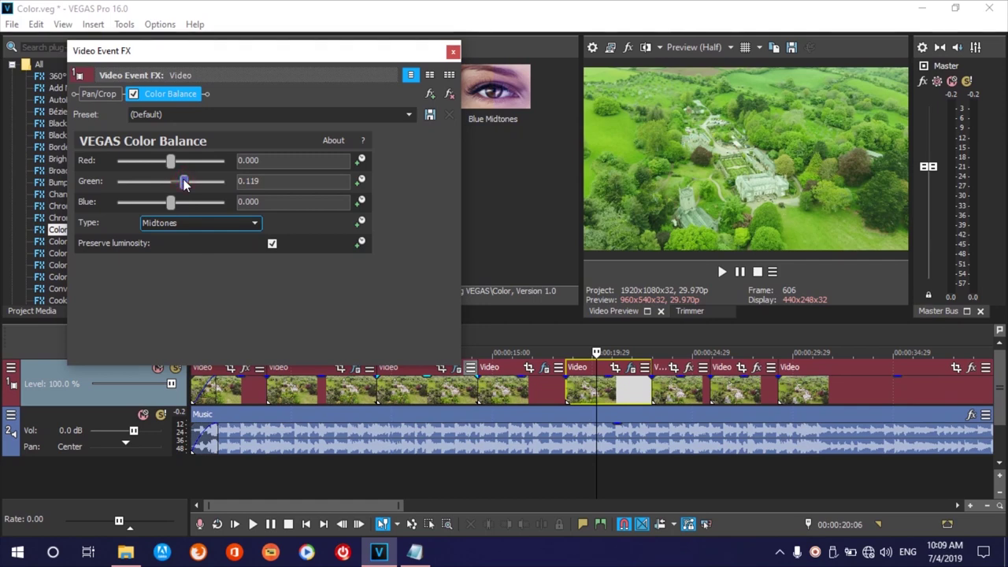
pyautogui.moveTo(173, 162); pyautogui.dragTo(151, 171)
pyautogui.moveTo(171, 203)
pyautogui.mouseDown()
pyautogui.moveTo(192, 200)
pyautogui.moveTo(164, 205)
pyautogui.mouseUp()
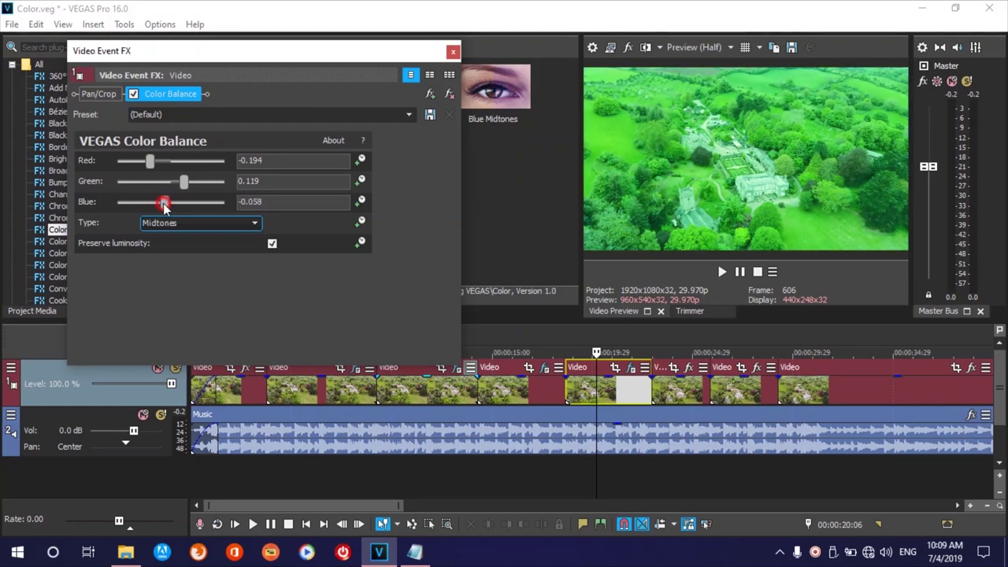
pyautogui.click(453, 53)
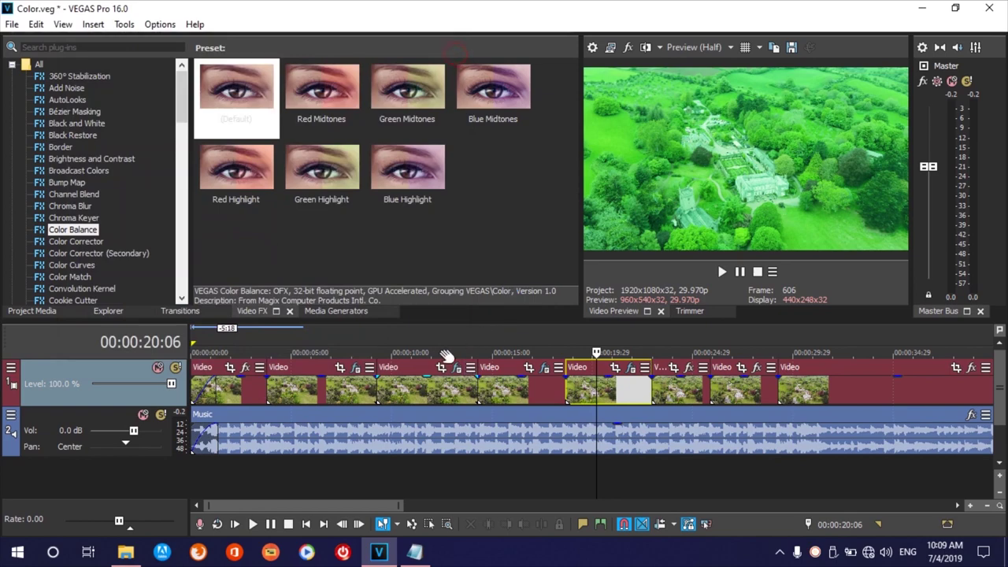
# - Check the graded segments at several timeline points and play the sequence from 00:00:02:18 through the graded segments
pyautogui.click(394, 343)
pyautogui.click(341, 337)
pyautogui.click(441, 338)
pyautogui.click(529, 351)
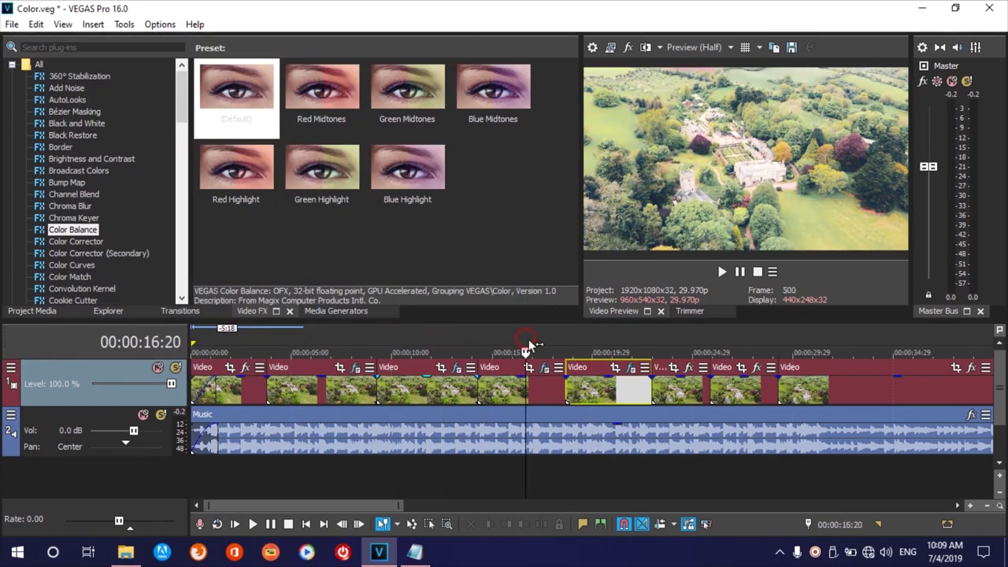
pyautogui.click(244, 348)
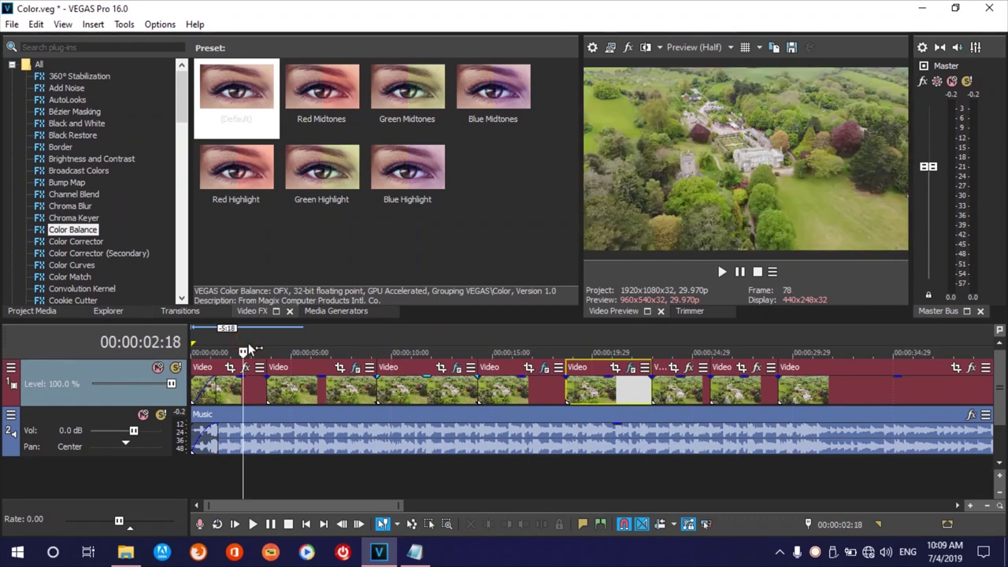
pyautogui.press('space')
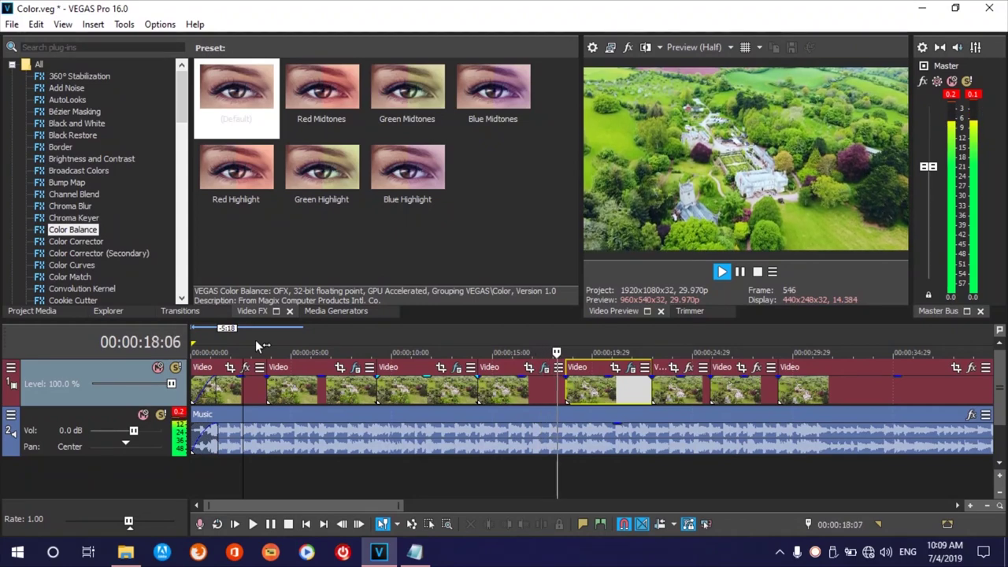
pyautogui.press('space')
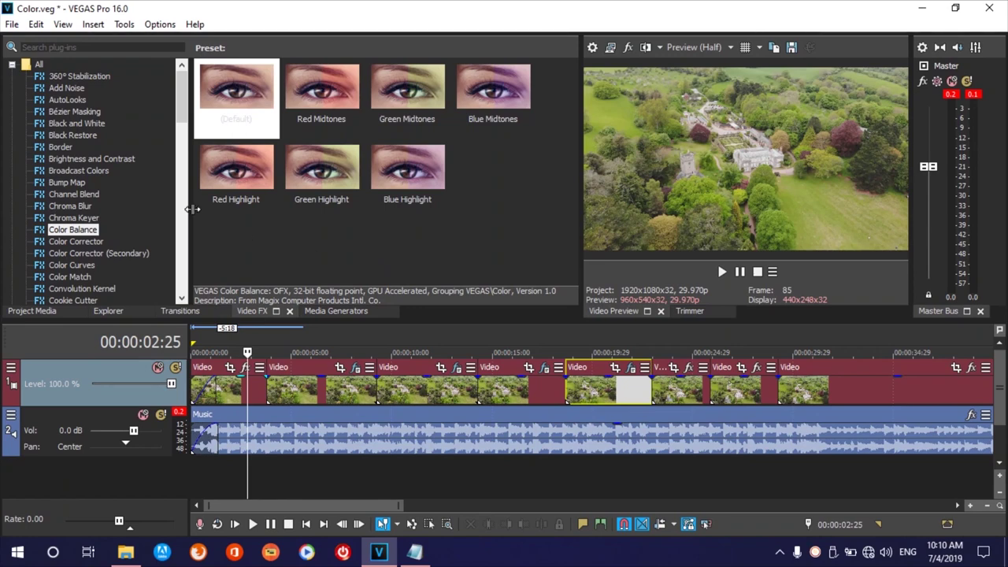
# - Review the available AutoLooks and Color Balance effect presets
pyautogui.click(67, 100)
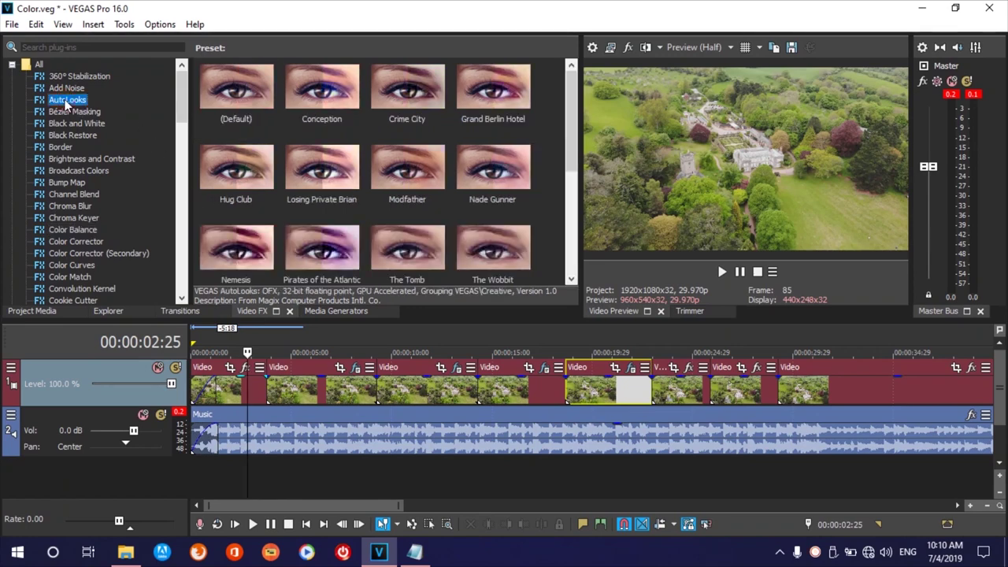
pyautogui.click(82, 230)
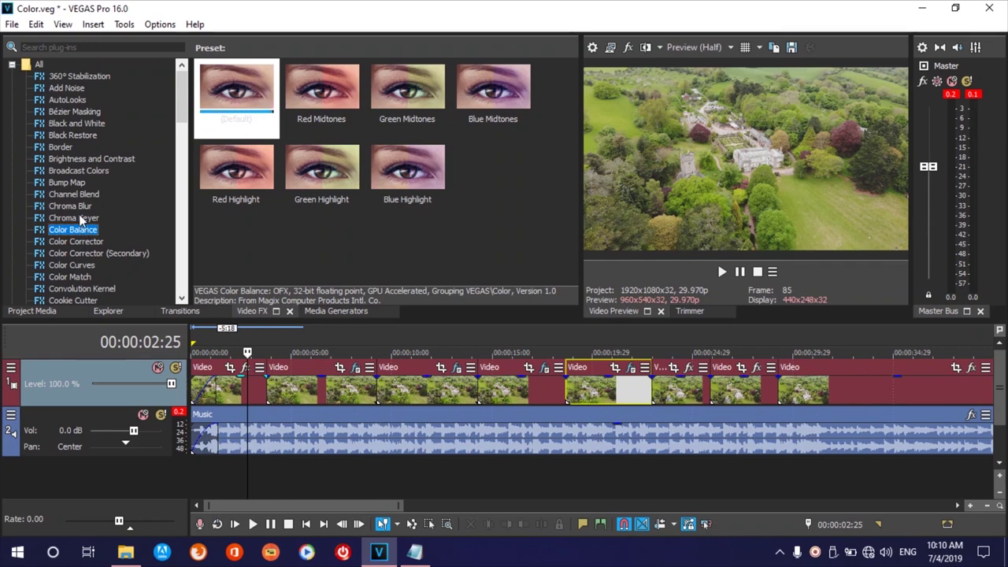
pyautogui.click(66, 100)
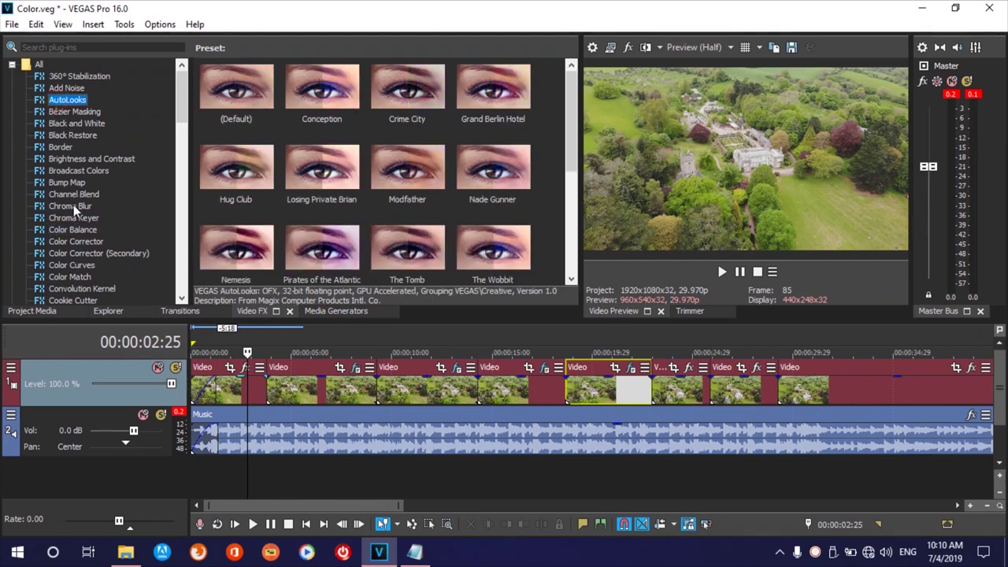
pyautogui.click(73, 228)
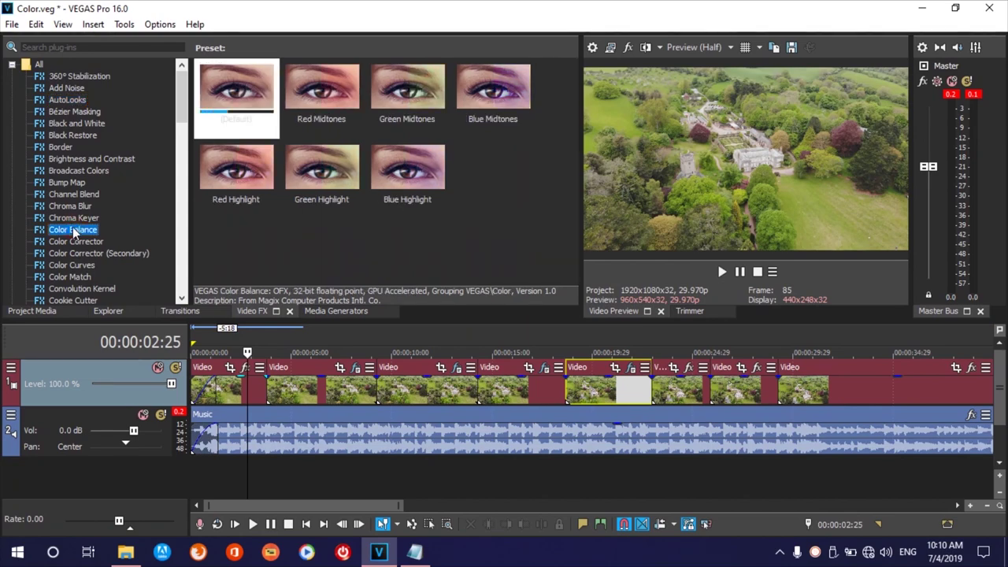